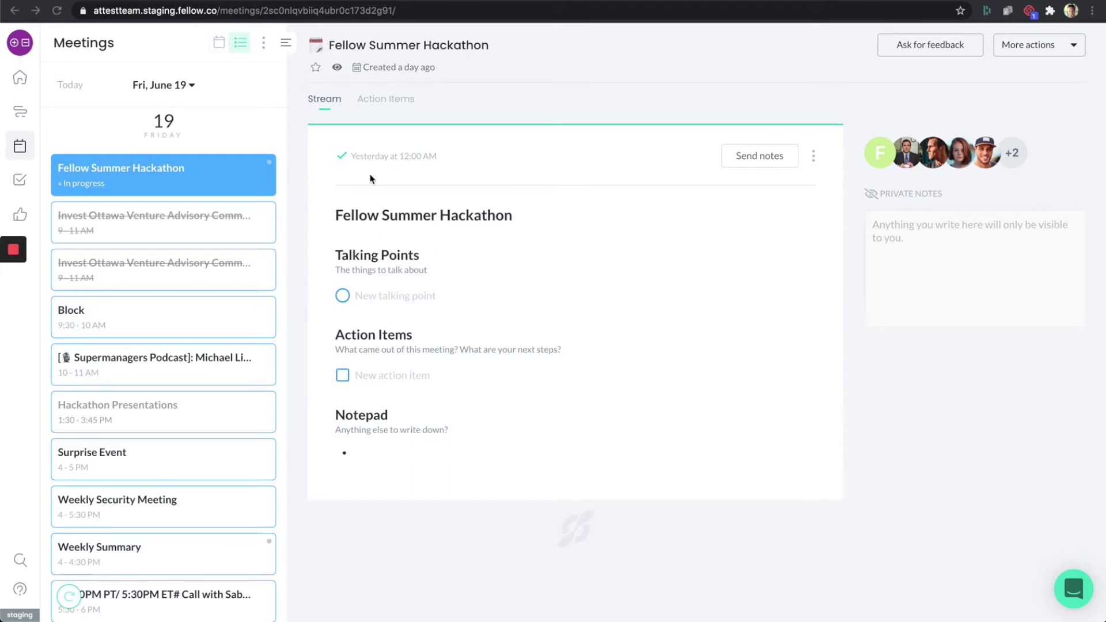
# - Rename the "Talking Points" heading in the Fellow Summer Hackathon note to "What's on your mind?"
pyautogui.click(421, 258)
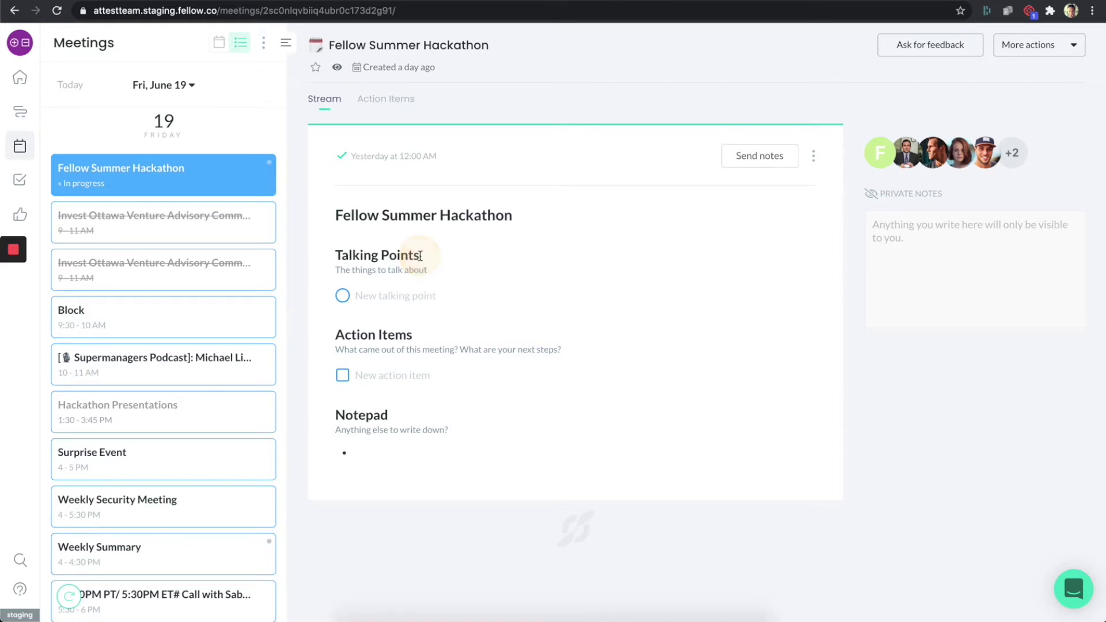
pyautogui.moveTo(421, 256); pyautogui.dragTo(333, 255)
pyautogui.click(381, 256)
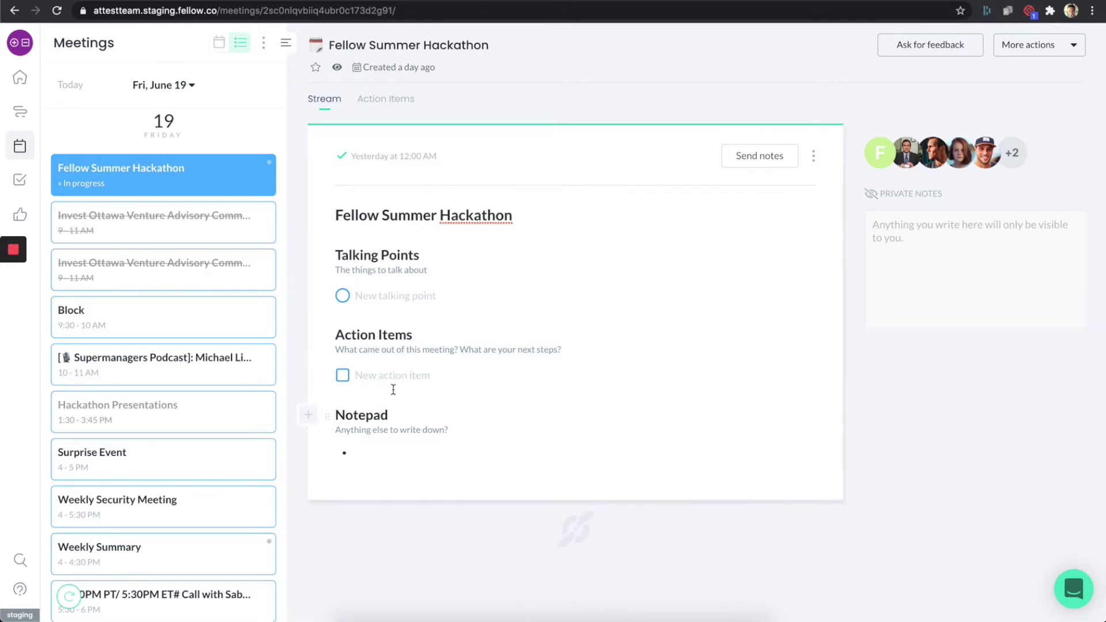
pyautogui.tripleClick(423, 257)
pyautogui.write('Wha')
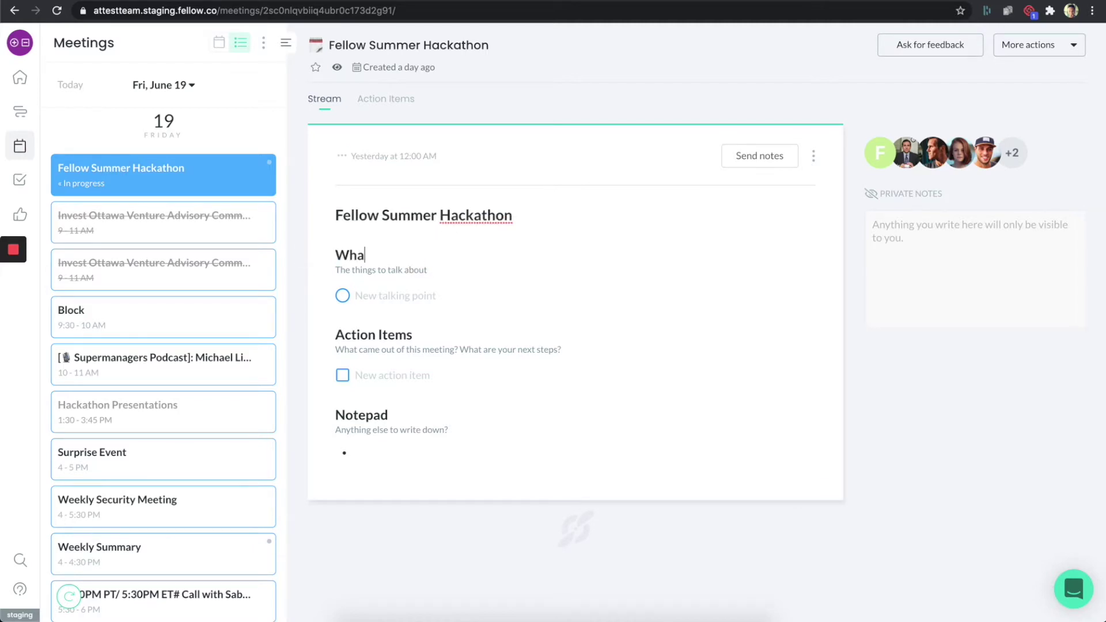
pyautogui.write("t's on your mind?")
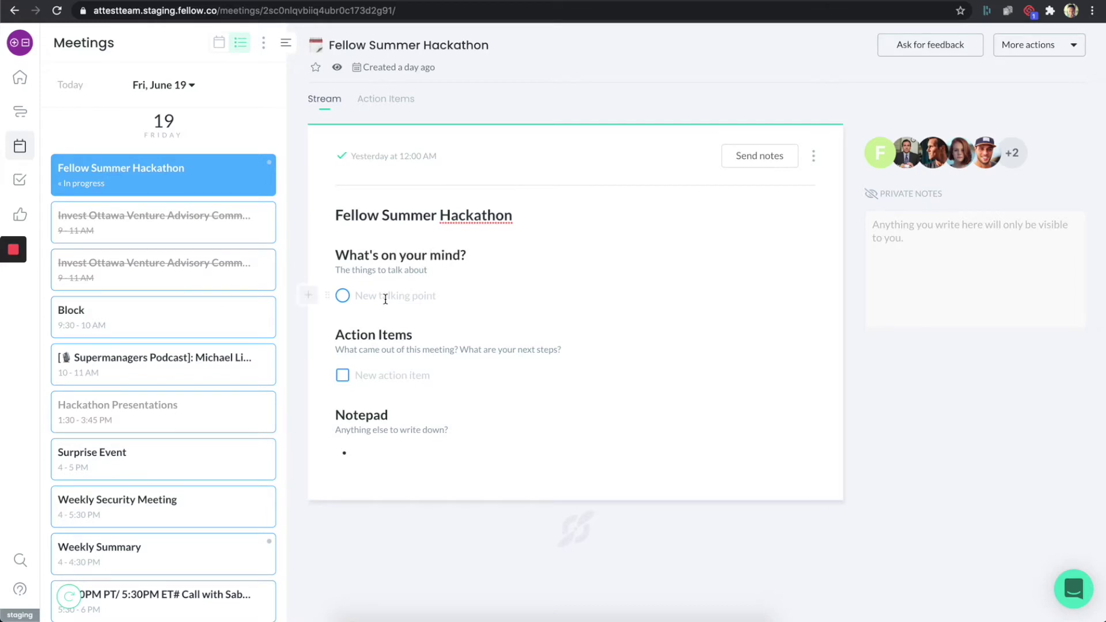
# - Insert a "Good News" header between the "What's on your mind?" and Action Items sections
pyautogui.click(382, 318)
pyautogui.press('Return')
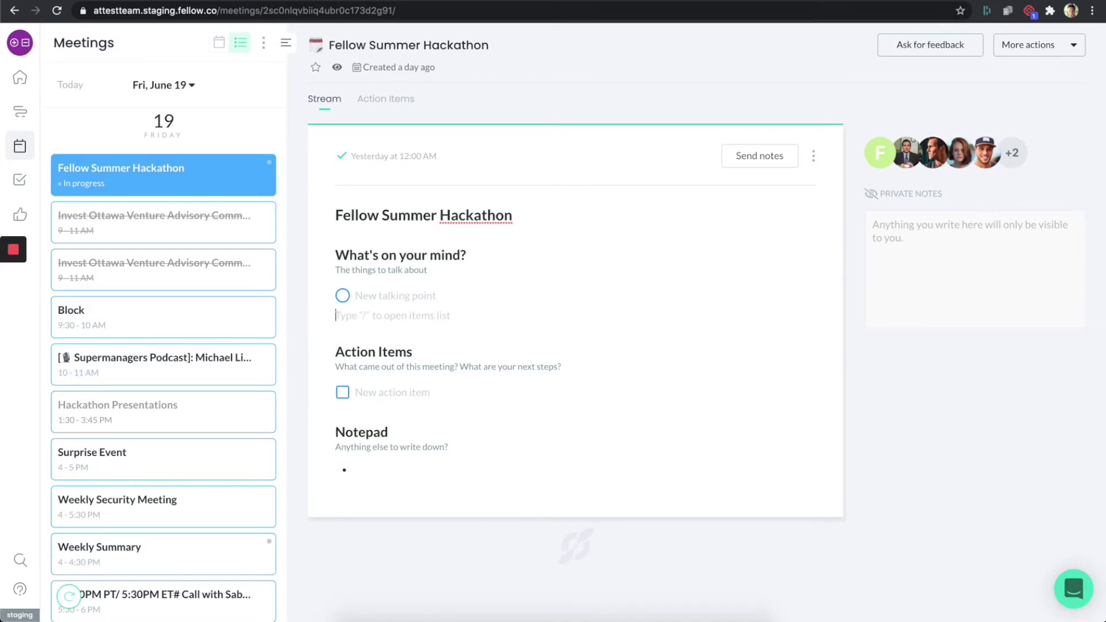
pyautogui.press('Return')
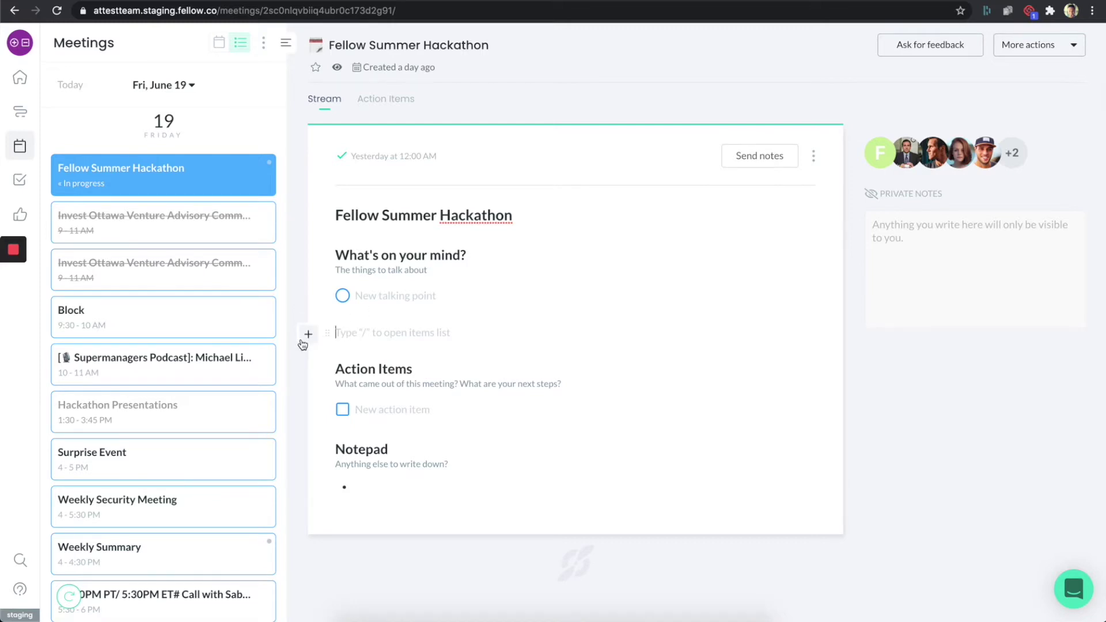
pyautogui.click(308, 335)
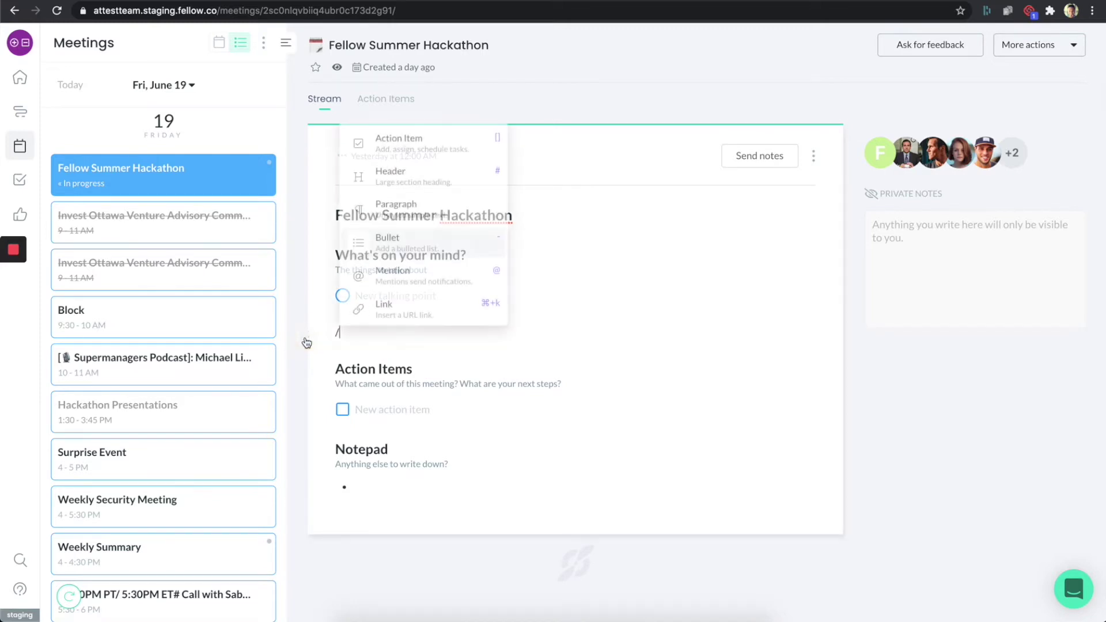
pyautogui.click(408, 185)
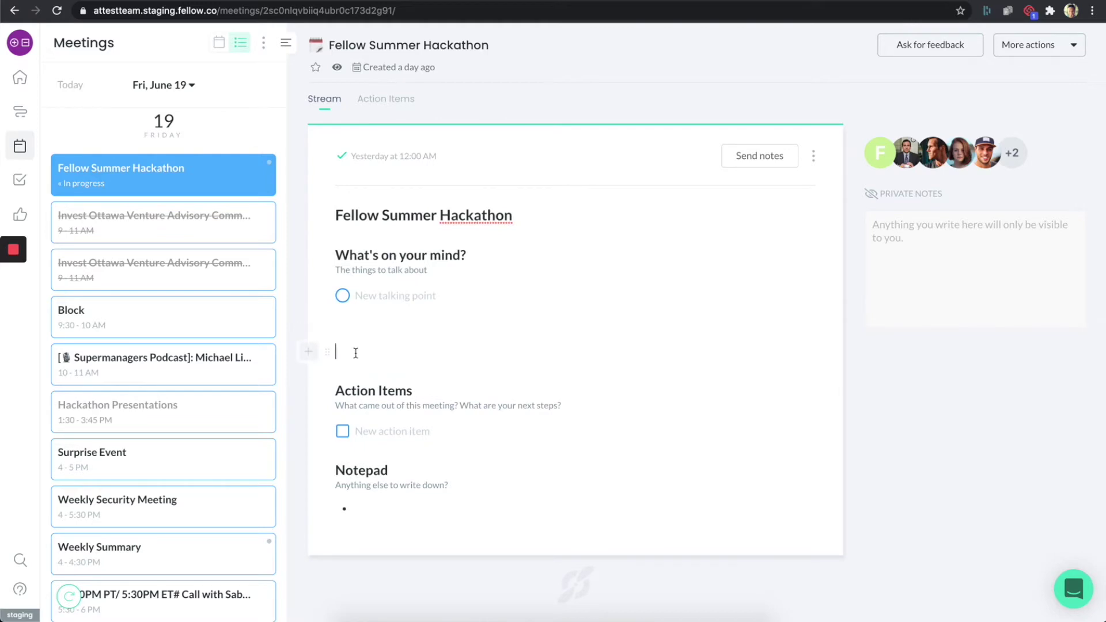
pyautogui.write('Good News')
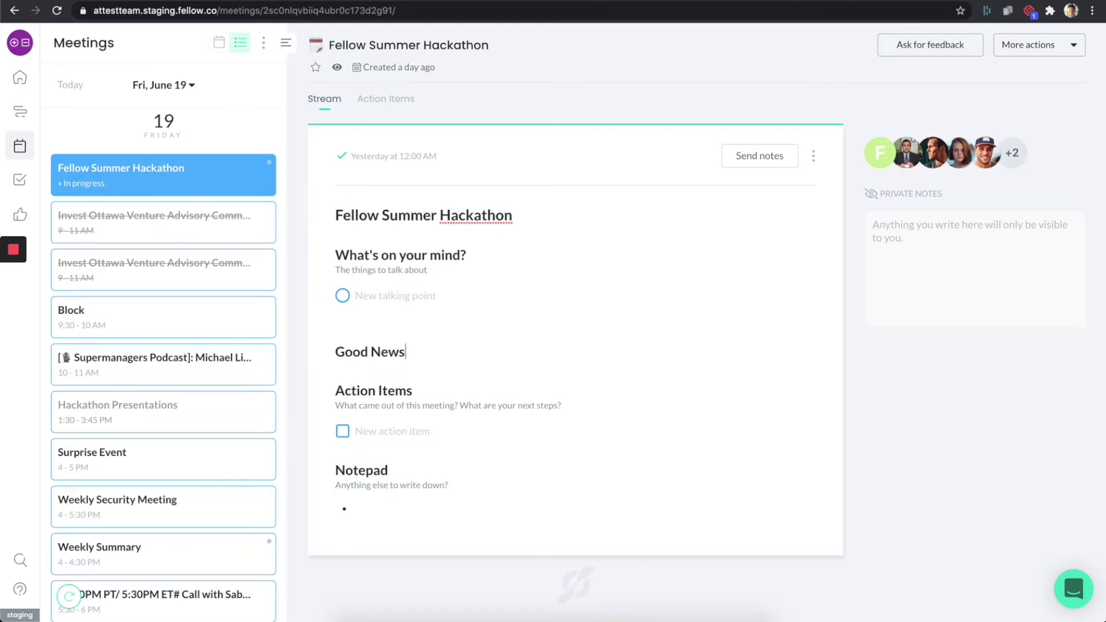
pyautogui.press('Return')
pyautogui.write('h')
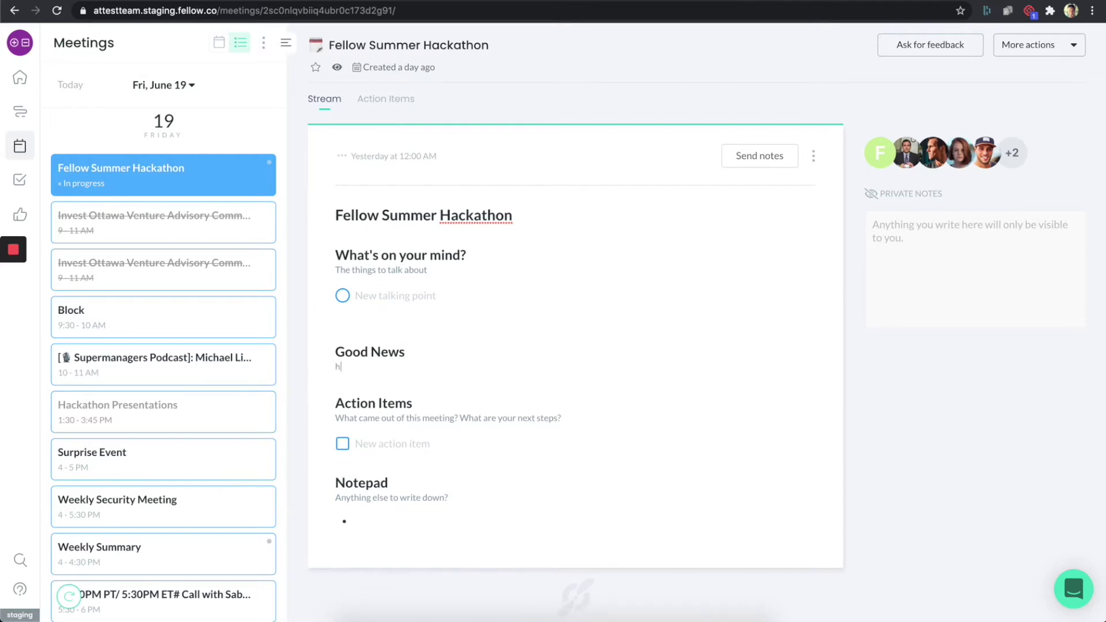
pyautogui.press('BackSpace')
pyautogui.press('BackSpace')
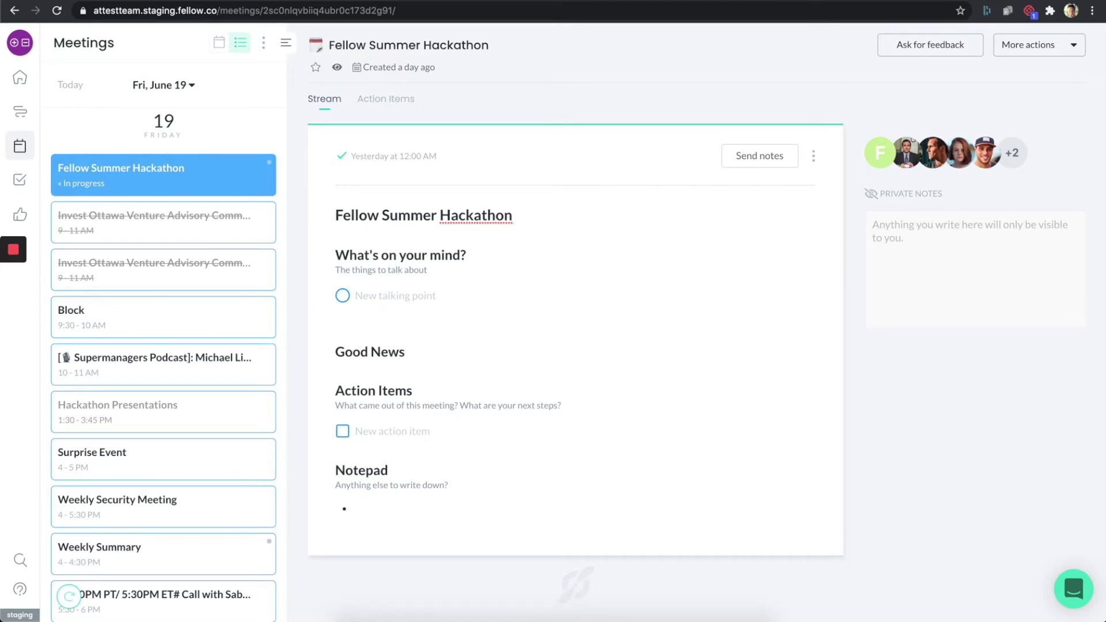
# - Add the description "I love good news. Everyone must contribute something. Yes, everyone." under the Good News header
pyautogui.press('Return')
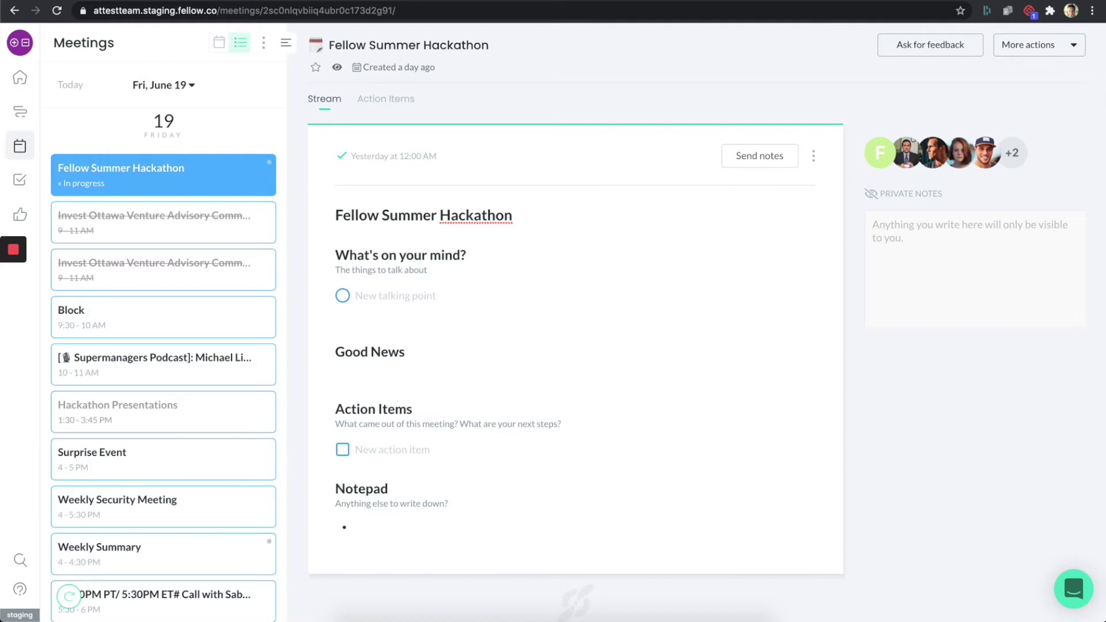
pyautogui.write('I love good news.')
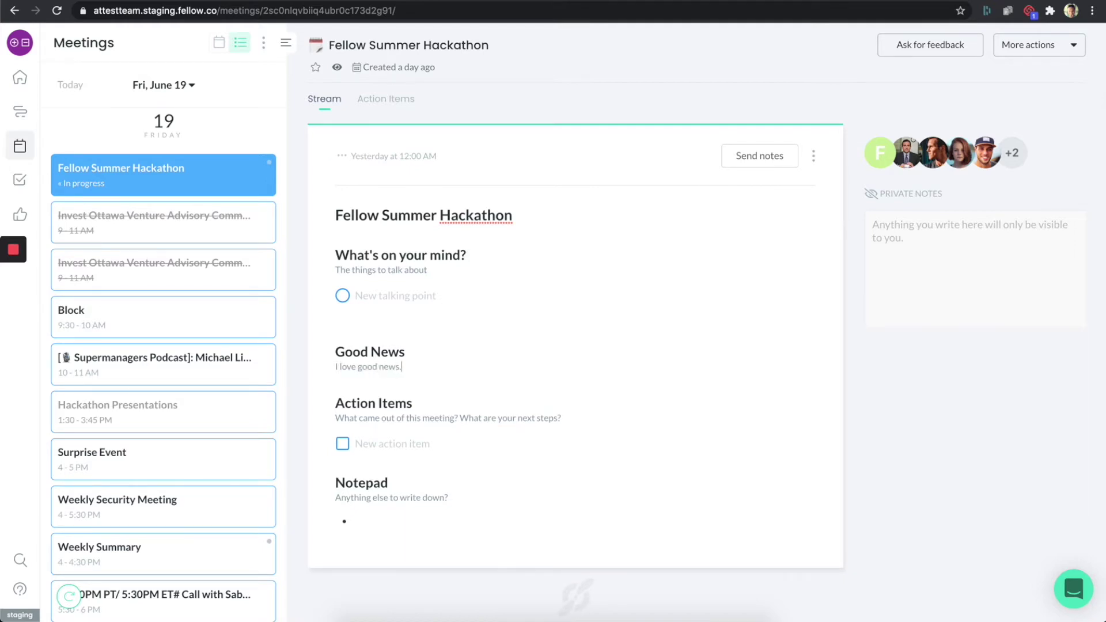
pyautogui.write(' Everyone must contribute something. Yes')
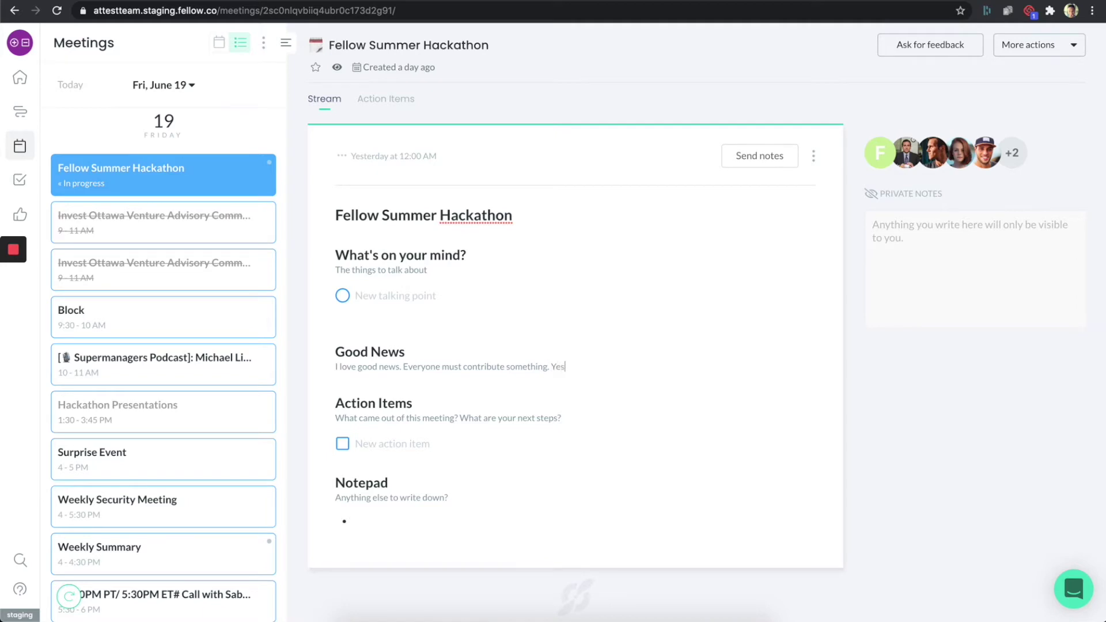
pyautogui.write(', everyone.')
# - Add an empty talking point beneath the Good News description
pyautogui.press('Return')
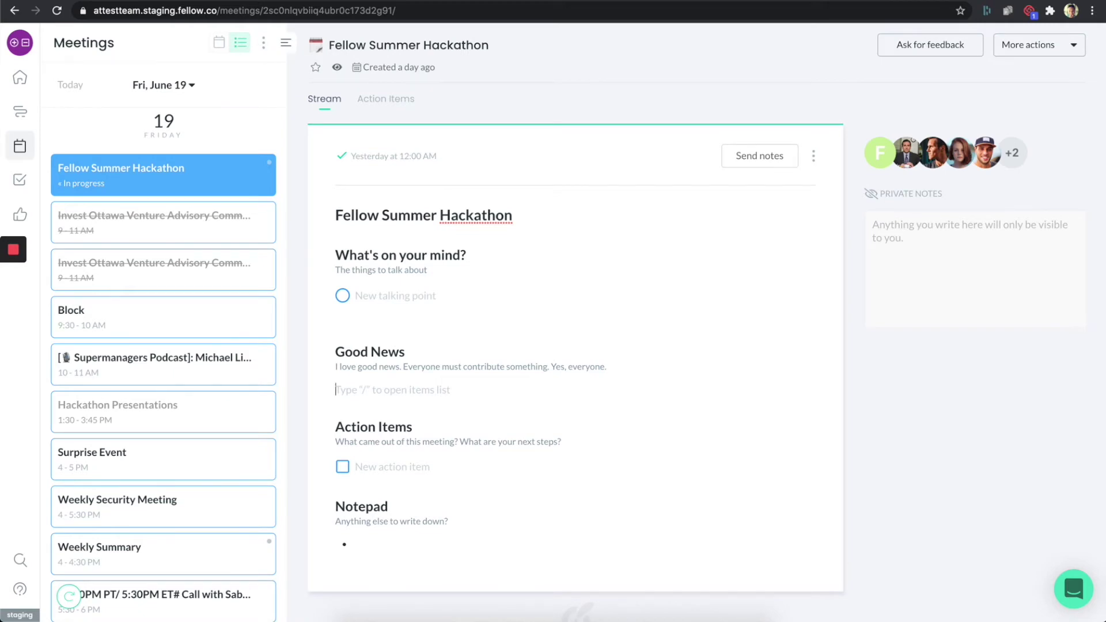
pyautogui.write('/')
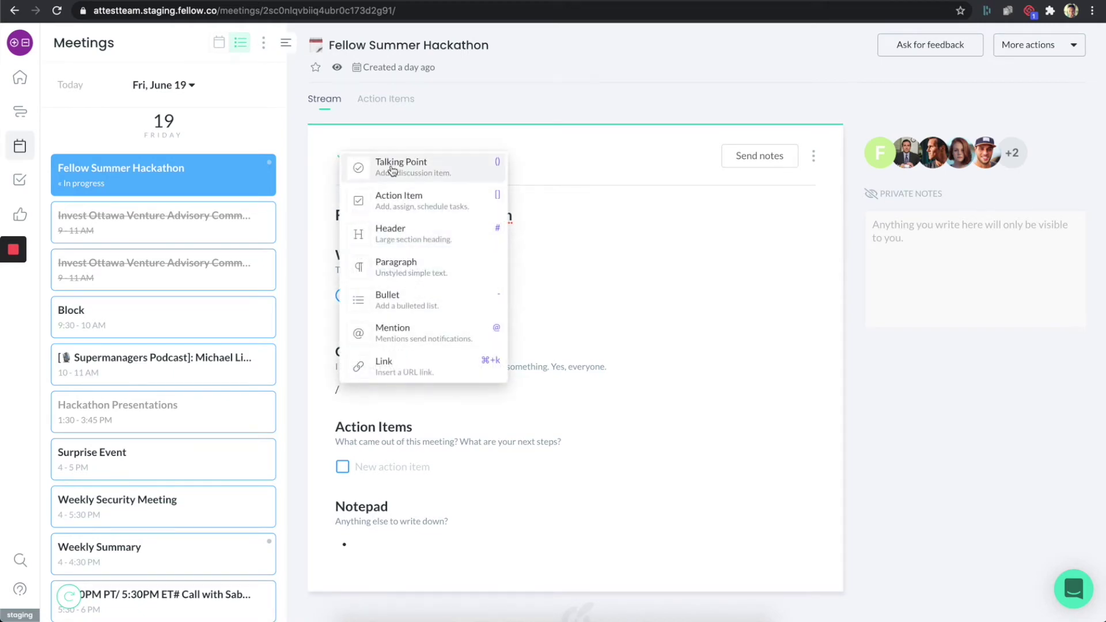
pyautogui.click(391, 169)
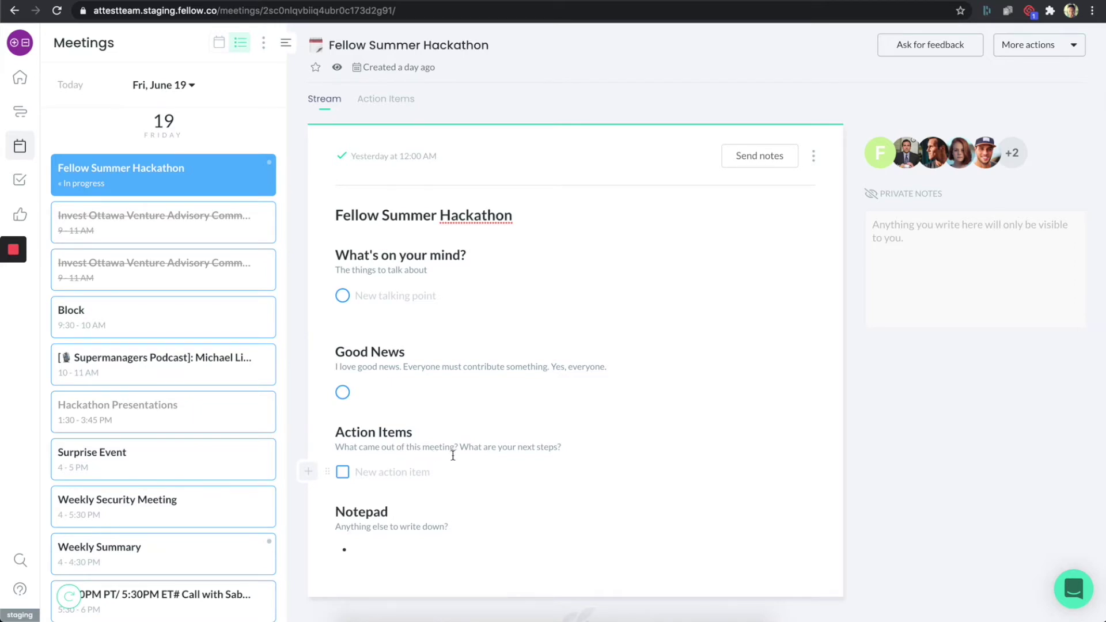
# - Save the note as a template named "Good News" and set it for upcoming 'Fellow Summer Hackathon' events
pyautogui.click(813, 157)
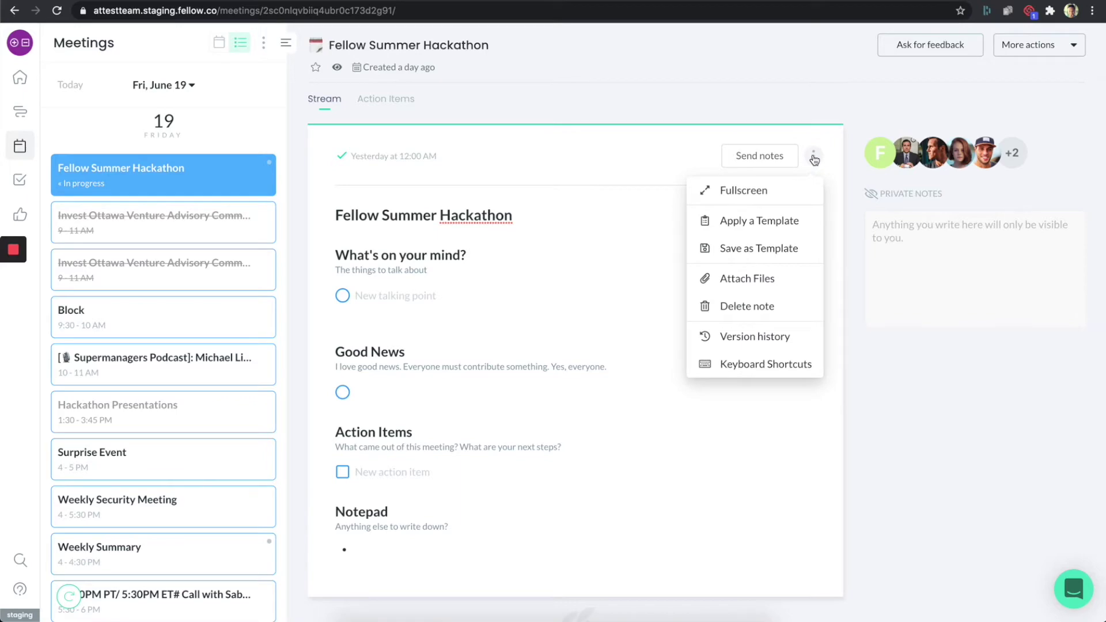
pyautogui.click(753, 250)
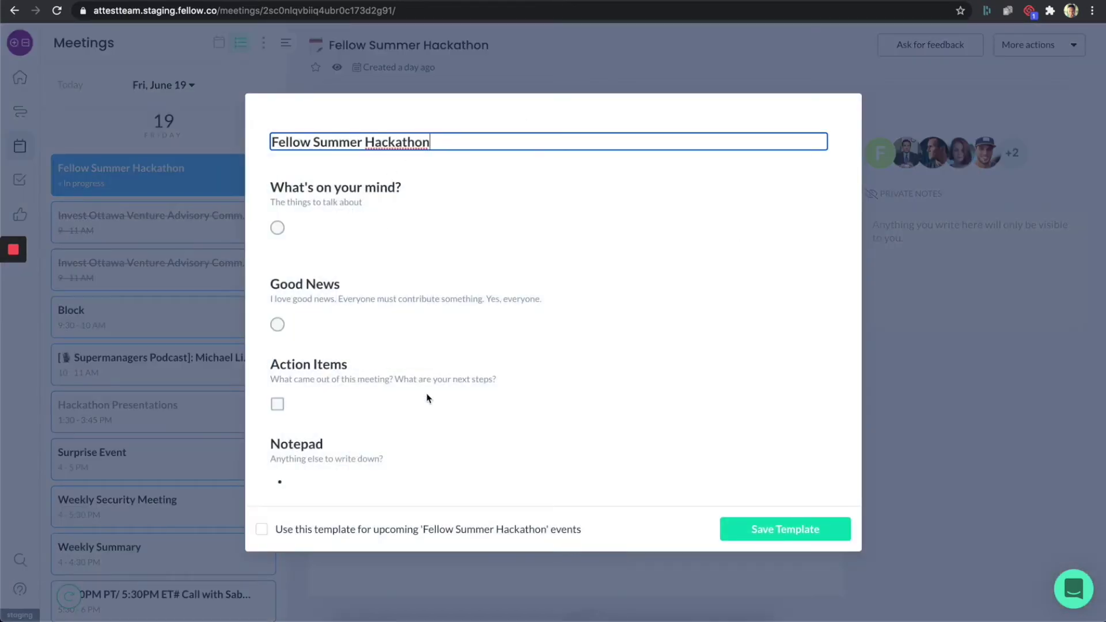
pyautogui.click(321, 230)
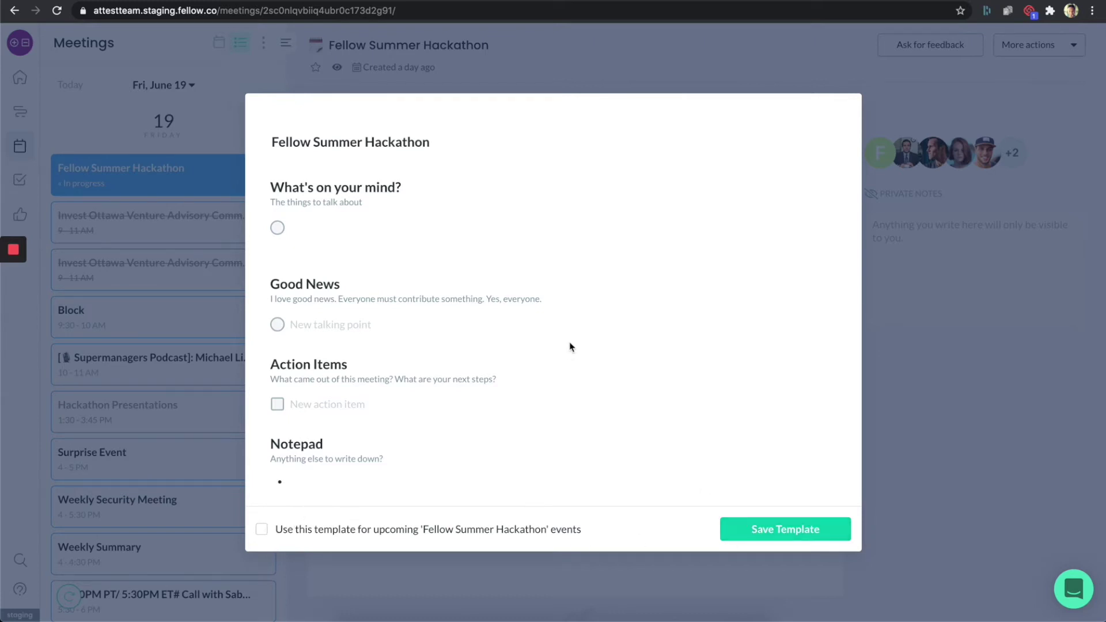
pyautogui.moveTo(434, 143); pyautogui.dragTo(258, 126)
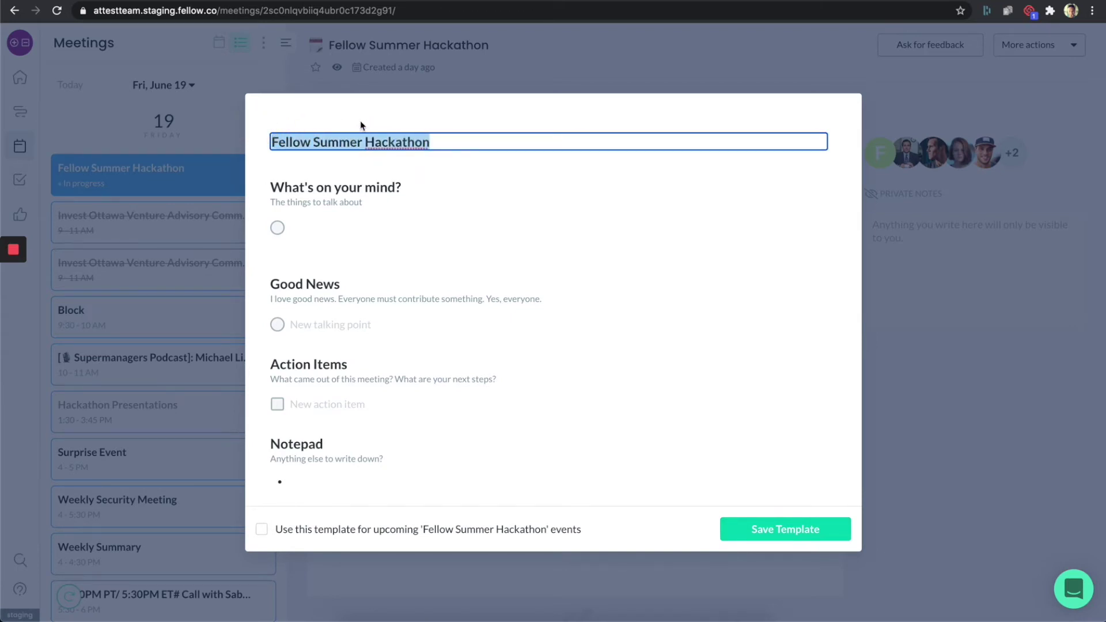
pyautogui.write('Go')
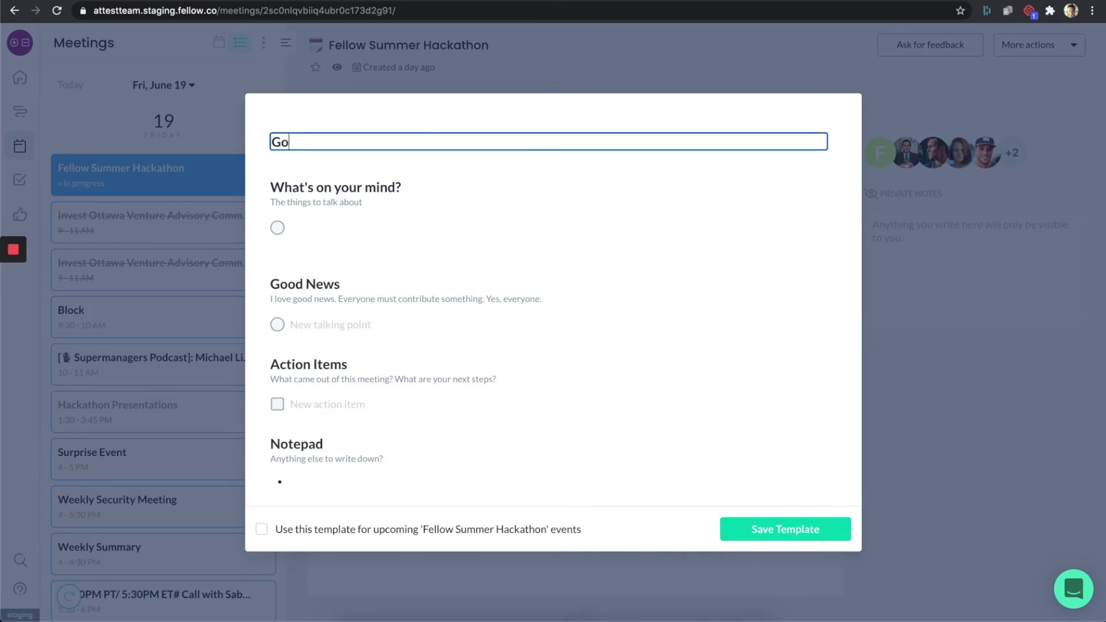
pyautogui.write('od News')
pyautogui.click(262, 531)
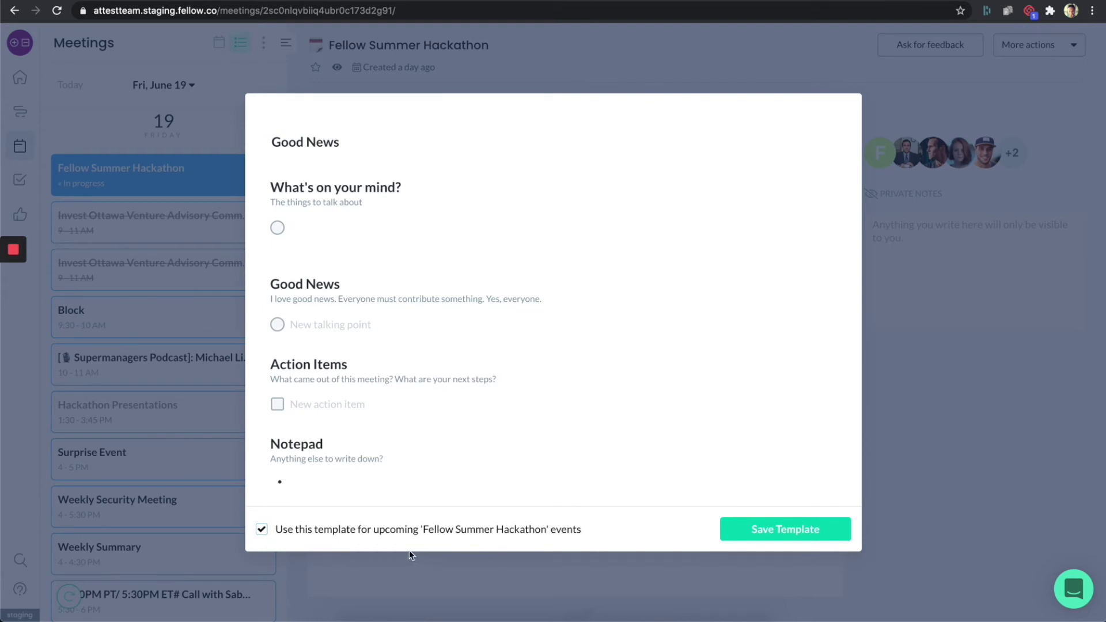
pyautogui.click(824, 532)
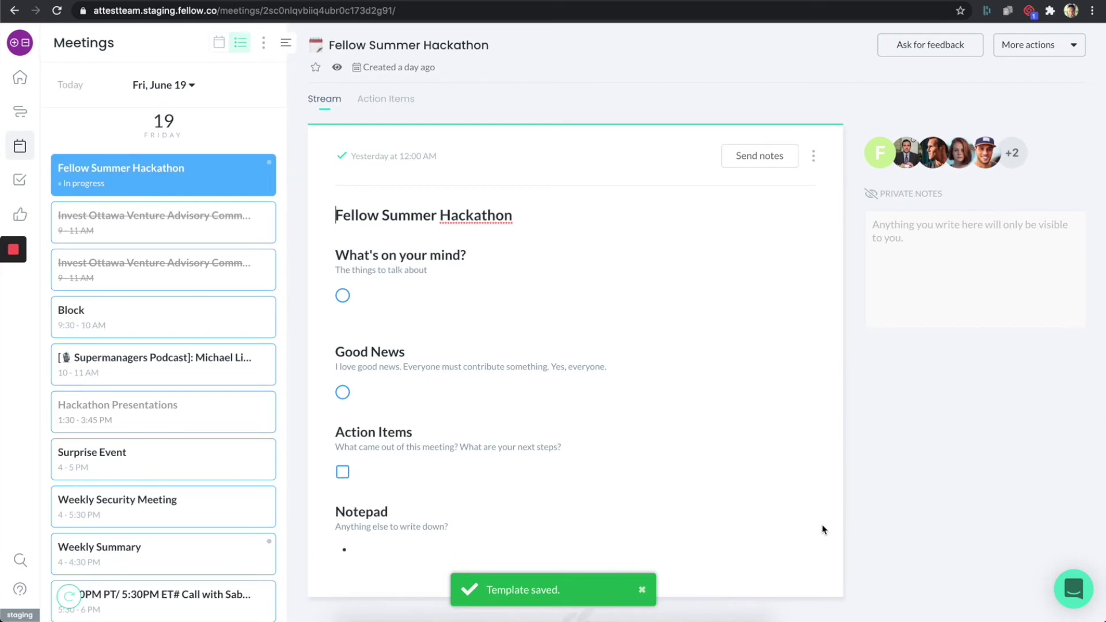
# - Apply the personal "Good News" template to the note of the 9:30 - 10 AM Block meeting
pyautogui.click(161, 327)
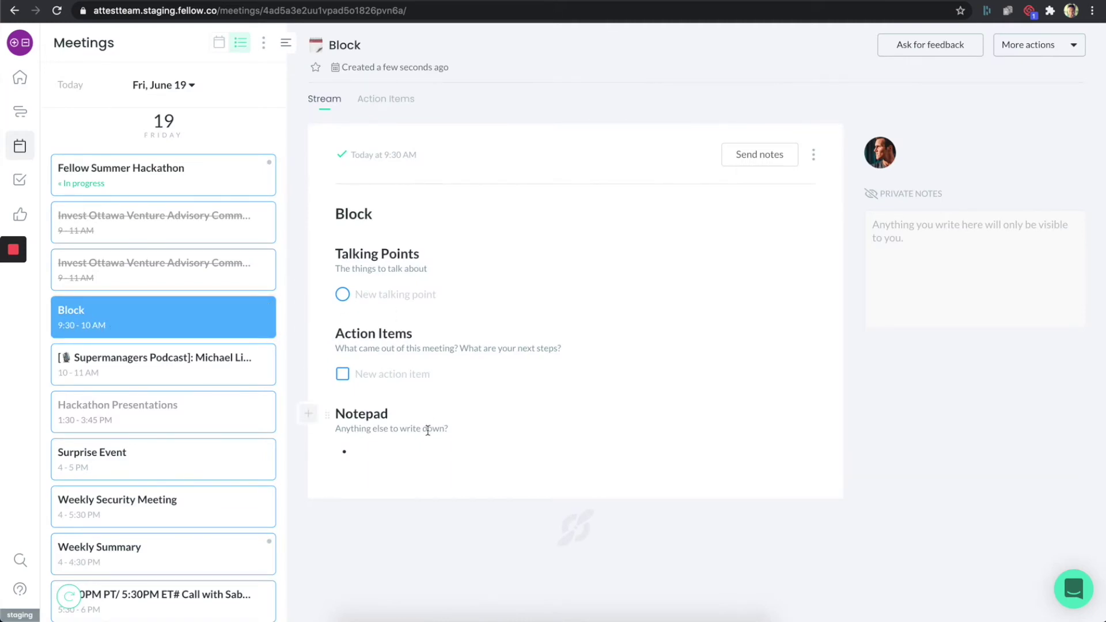
pyautogui.click(814, 155)
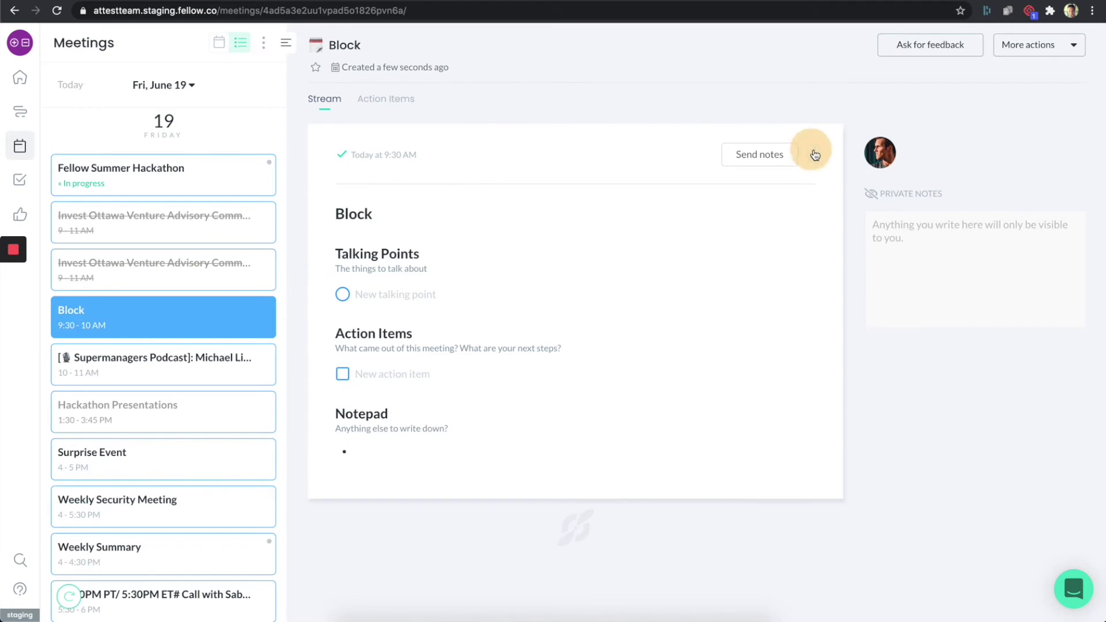
pyautogui.click(751, 224)
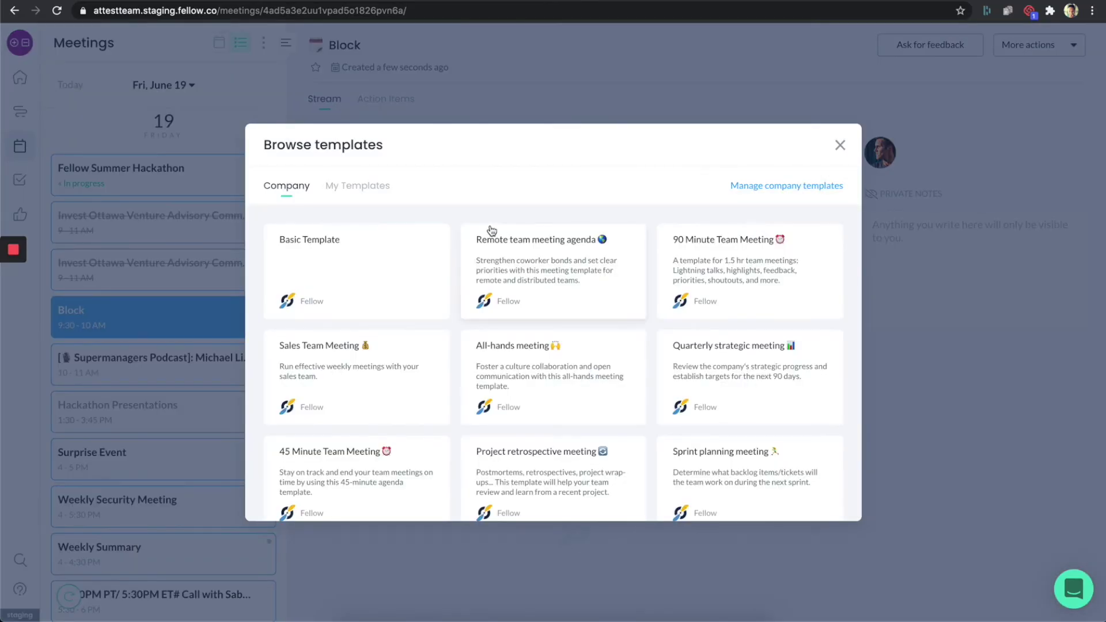
pyautogui.click(356, 192)
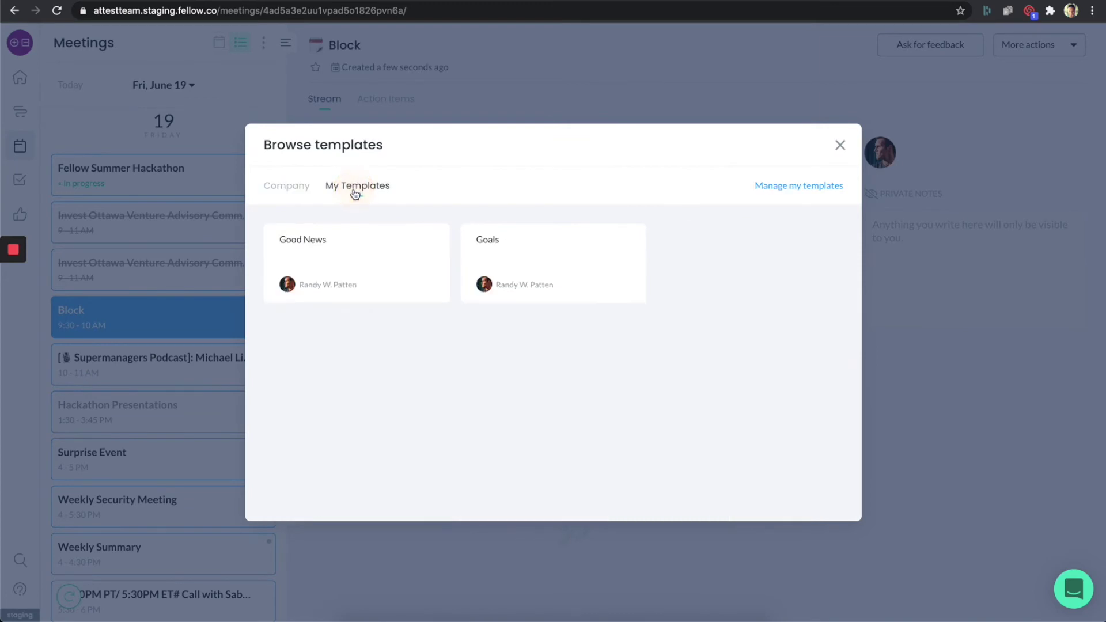
pyautogui.click(355, 250)
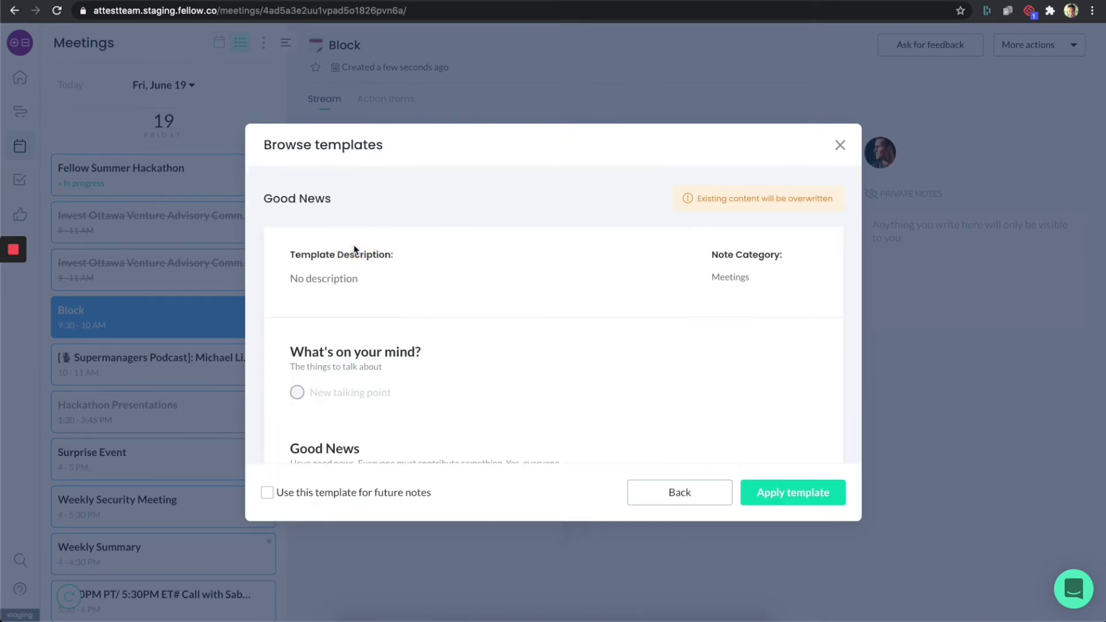
pyautogui.scroll(-3, 509, 314)
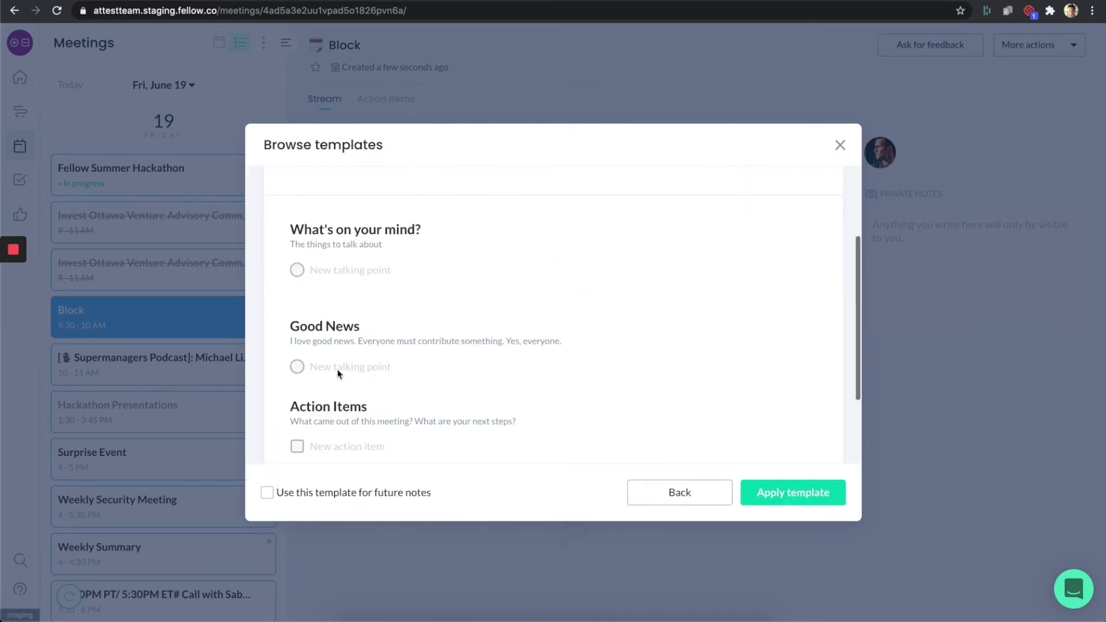
pyautogui.scroll(-2, 551, 417)
pyautogui.click(790, 500)
pyautogui.click(600, 374)
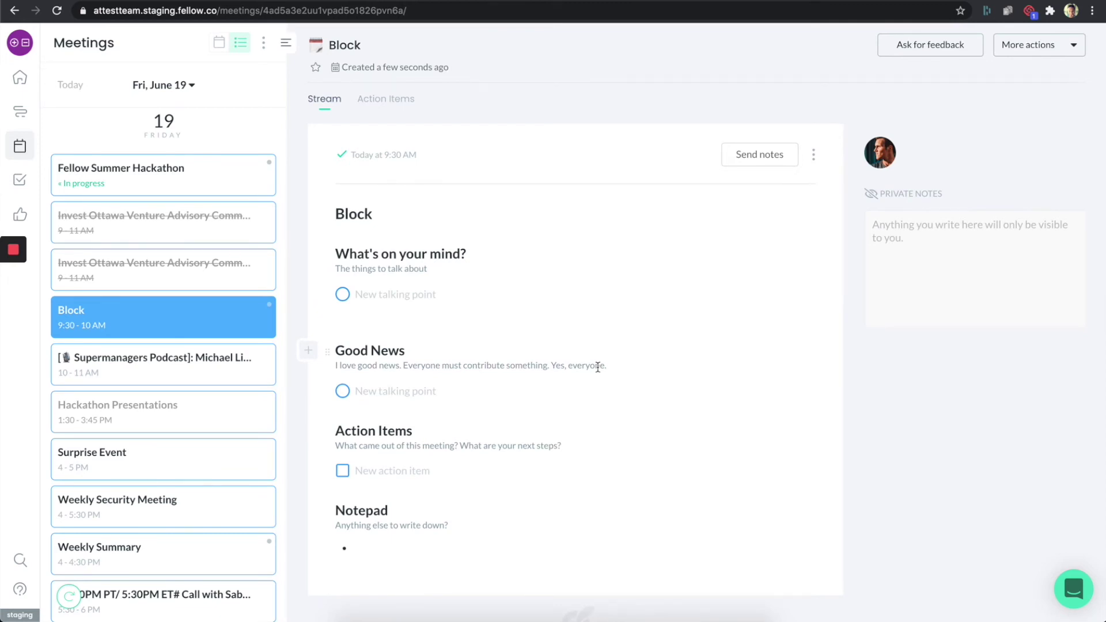
pyautogui.click(367, 390)
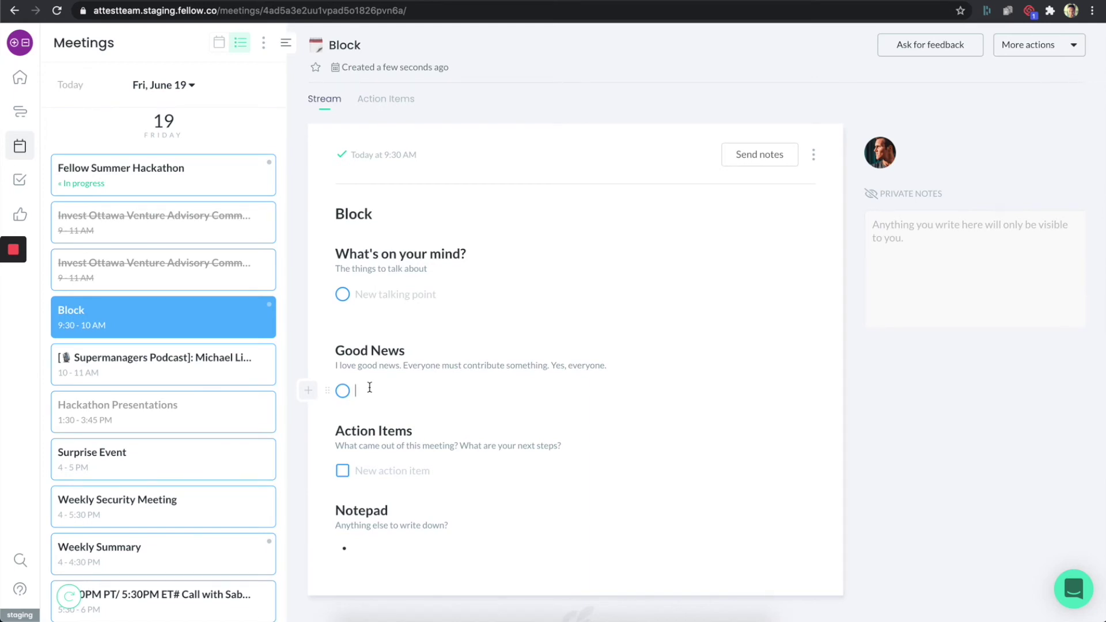
# - Open the "Good News" template for editing from the personal templates in the user settings
pyautogui.click(20, 42)
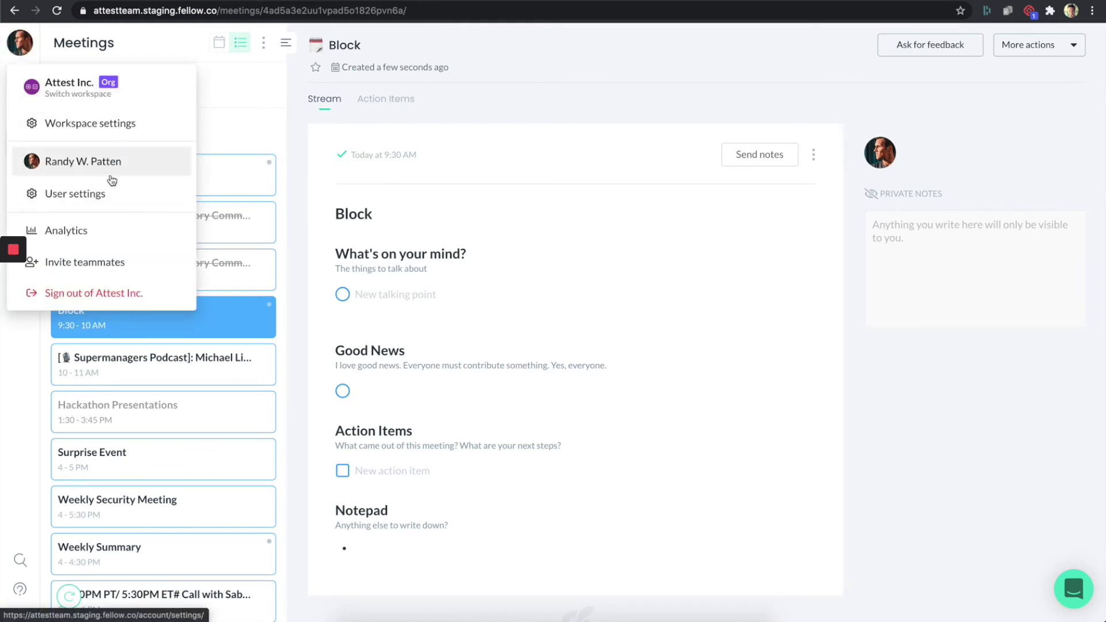
pyautogui.click(68, 200)
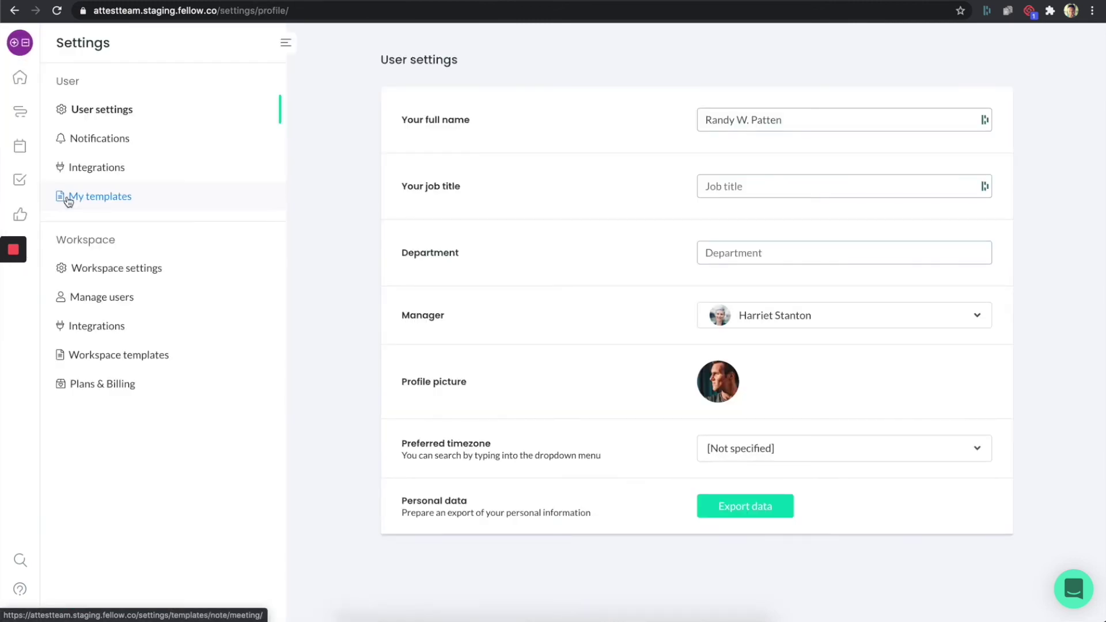
pyautogui.click(115, 202)
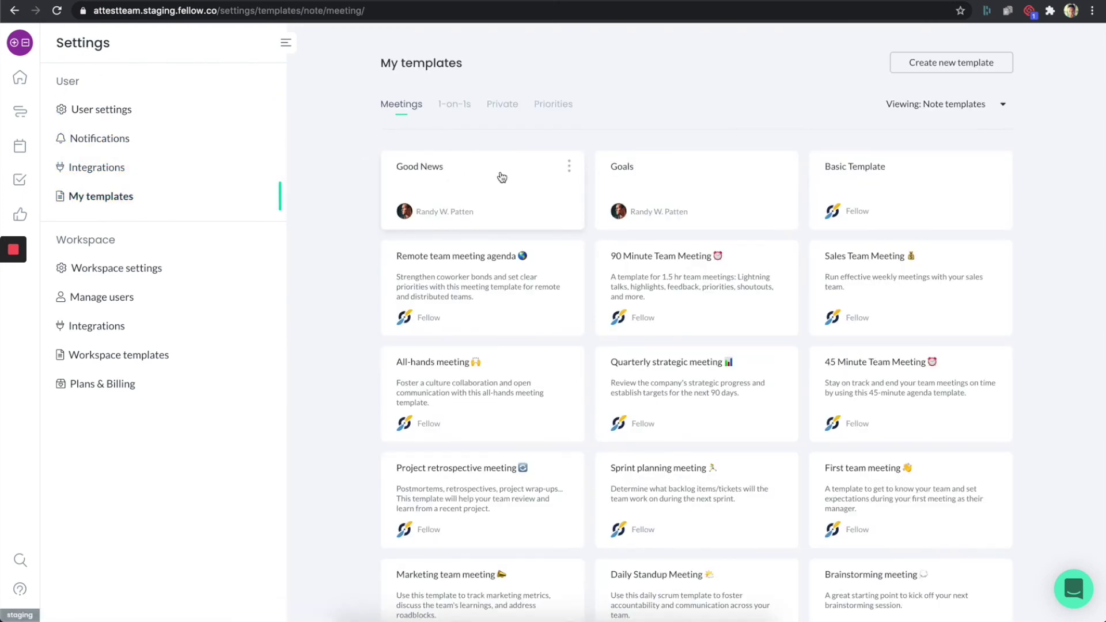
pyautogui.click(474, 173)
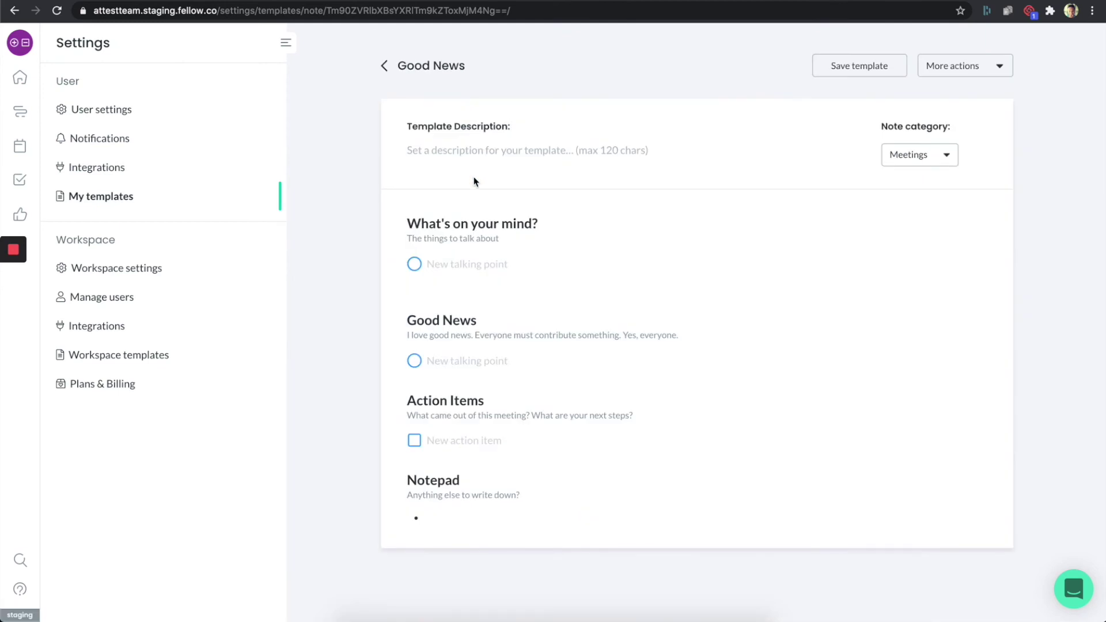
# - Change the template's "Good News" heading to "Really Good News" and save the template
pyautogui.click(407, 321)
pyautogui.write('Reall')
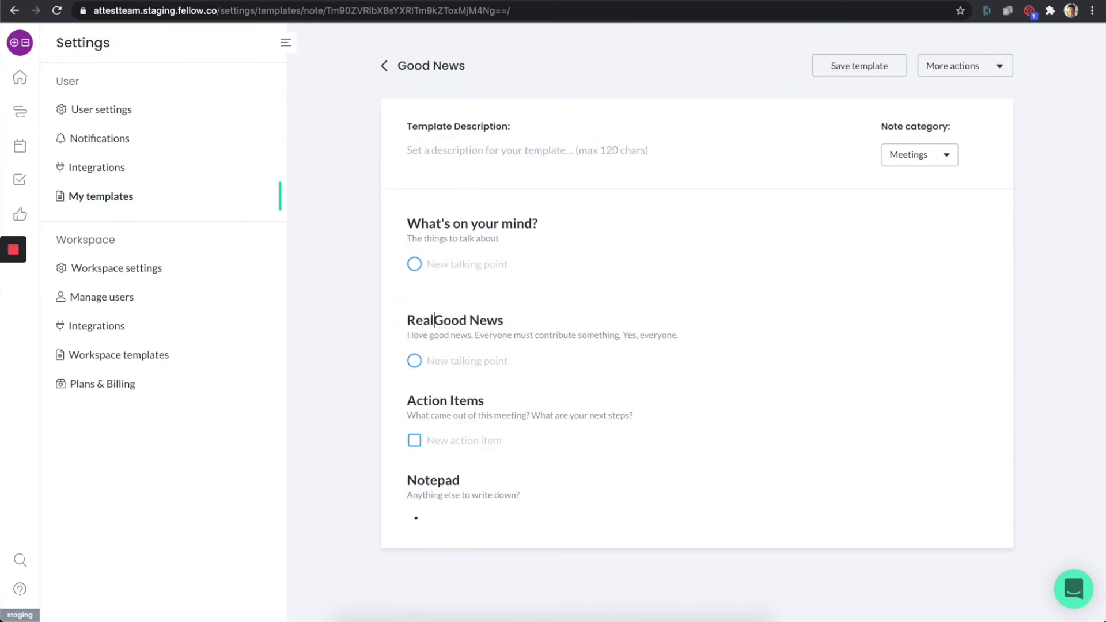
pyautogui.write('y')
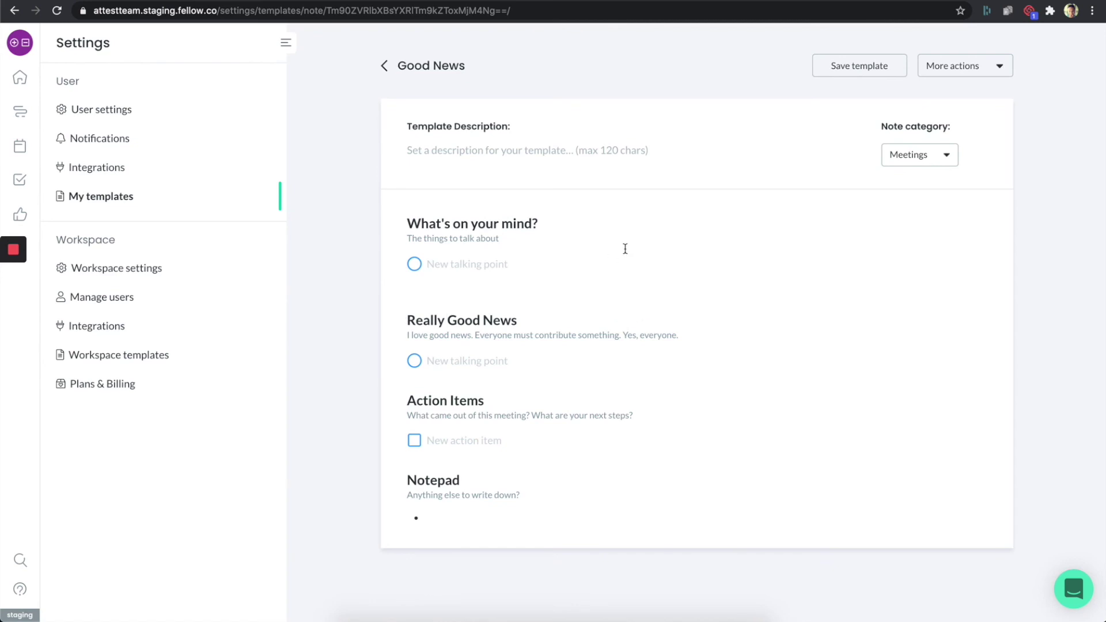
pyautogui.click(834, 68)
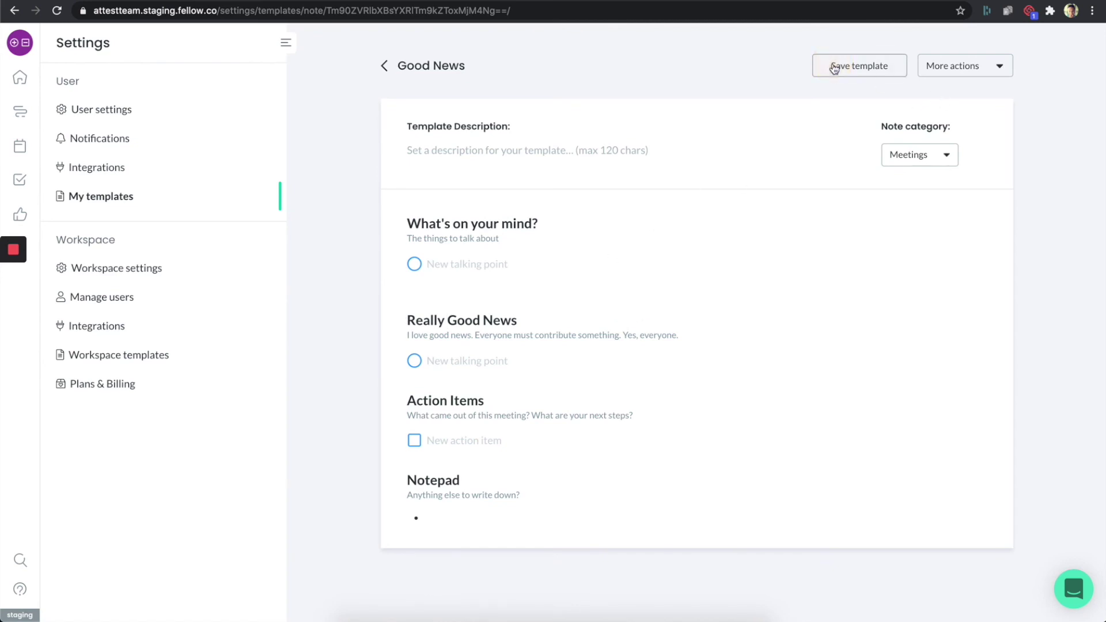